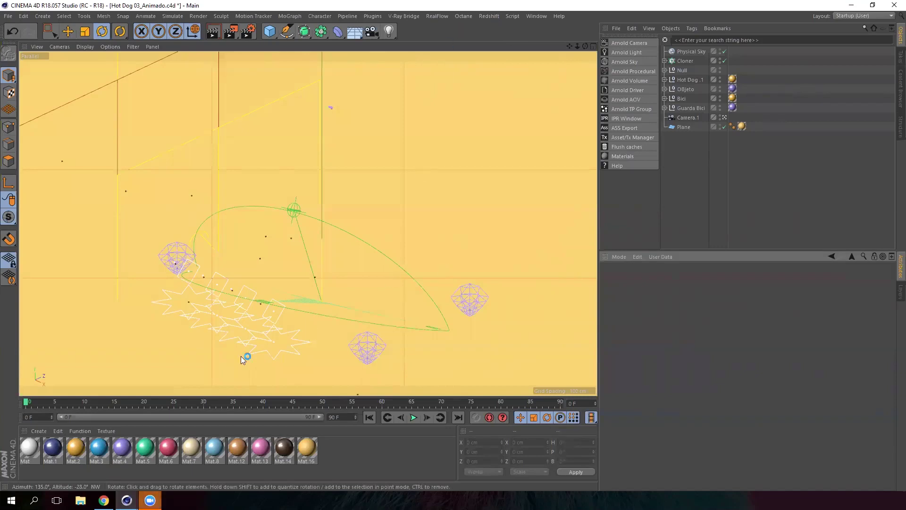
Scrub the timeline to frame 90 to preview the hot dog stand and walking dachshunds
mouse_move(26, 403)
left_mouse_down()
mouse_move(105, 411)
mouse_move(570, 396)
left_mouse_up()
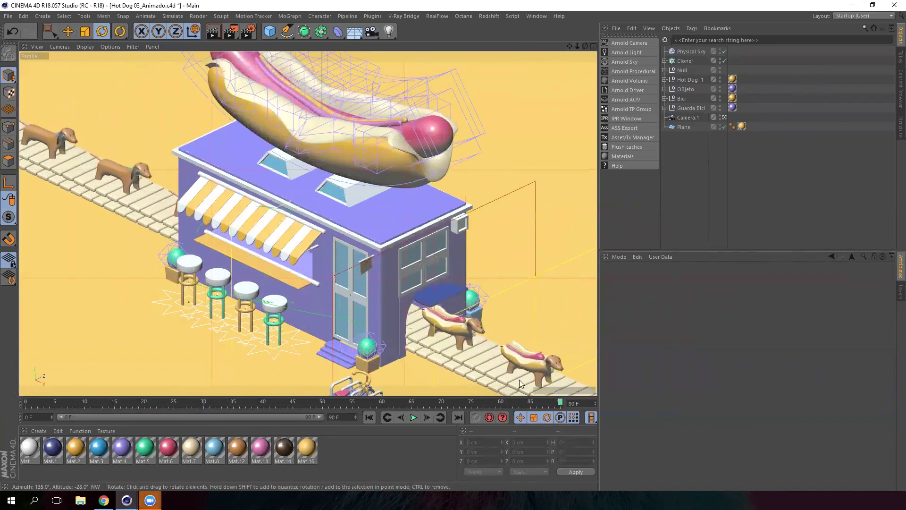
mouse_move(560, 403)
left_mouse_down()
mouse_move(11, 405)
mouse_move(579, 404)
left_mouse_up()
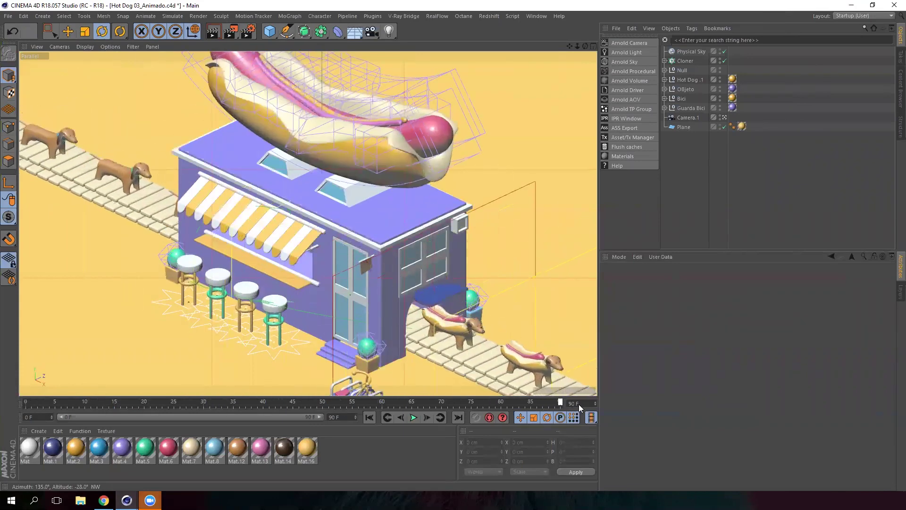
Open Render Settings and show the Output page
left_click(251, 34)
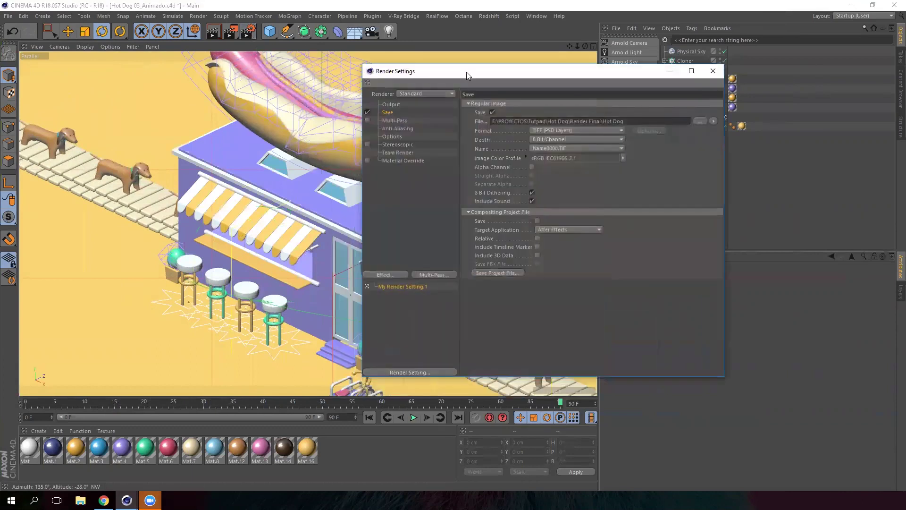
left_click_drag(467, 72, 374, 59)
left_click(302, 91)
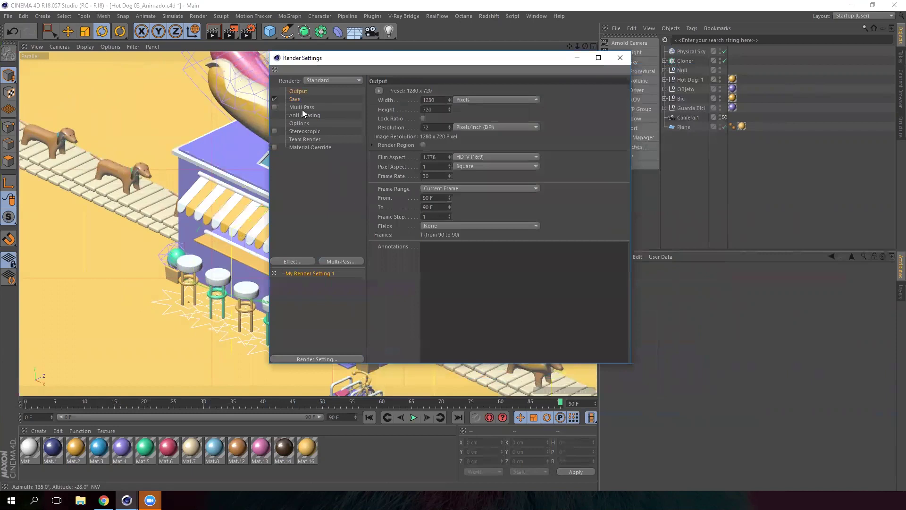
Set the output width and height to 1000 × 1000 pixels
left_click_drag(425, 57, 451, 83)
left_click_drag(461, 125, 455, 126)
key("Return")
double_click(464, 134)
type("1000")
key("Return")
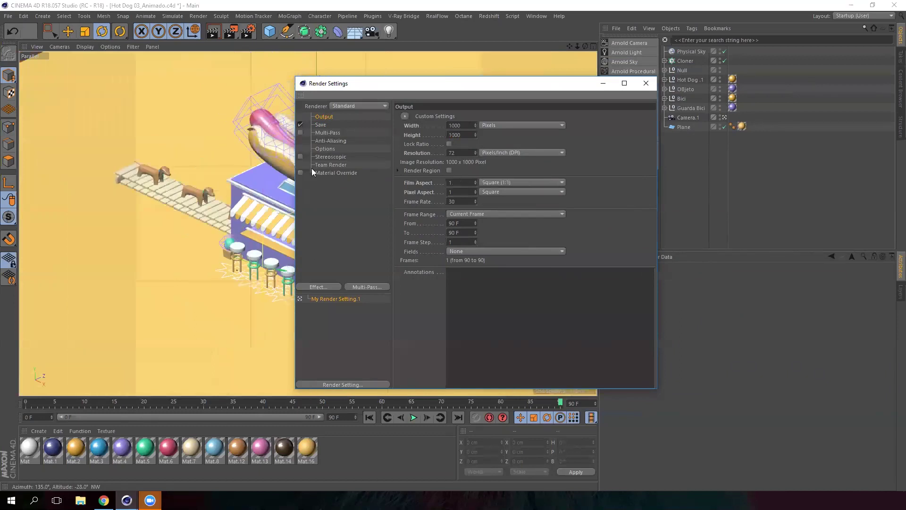
Check the 30 fps frame rate and start frame, then move the settings window aside
double_click(463, 201)
double_click(469, 225)
left_click_drag(565, 84, 733, 75)
left_click_drag(31, 404, 13, 401)
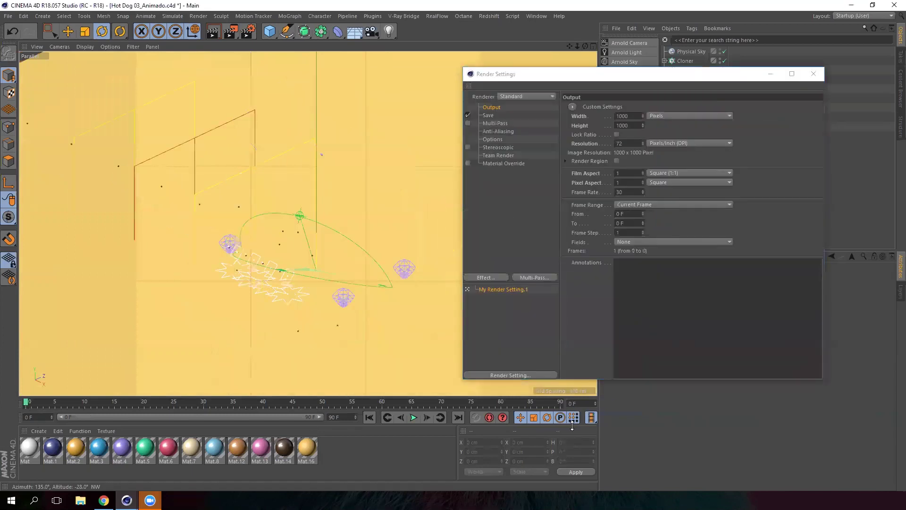
Set the render frame range from 0 to 90 F (91 frames)
left_click(560, 402)
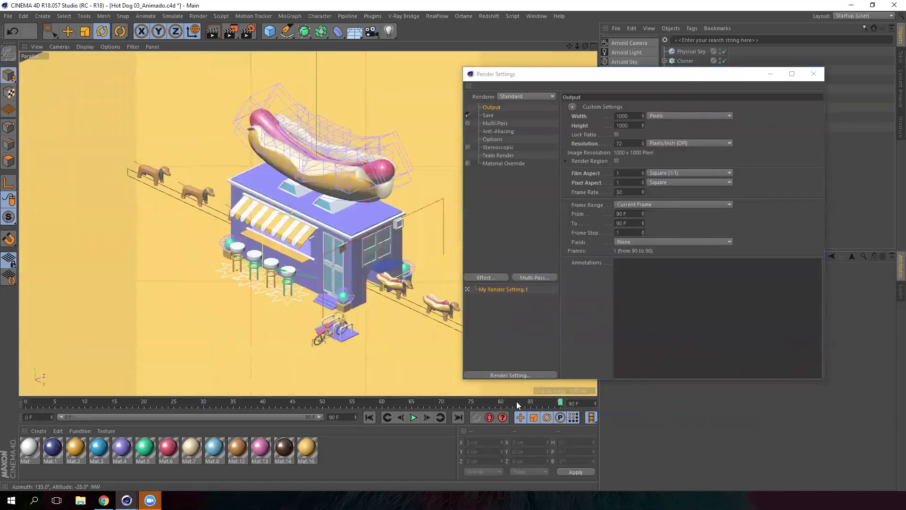
left_click_drag(559, 401, 26, 401)
left_click(633, 215)
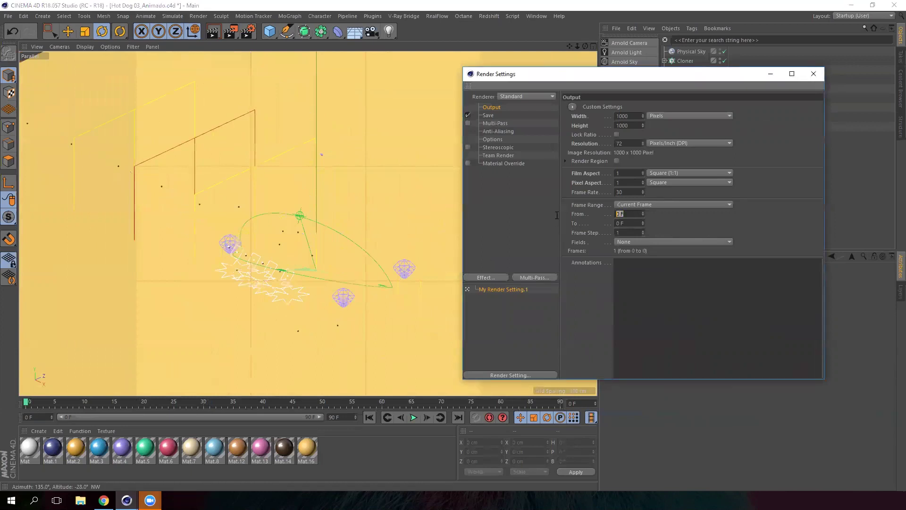
left_click(637, 223)
type("90")
key("Return")
Show the Save page, which currently outputs TIFF (PSD Layers)
mouse_move(554, 400)
left_mouse_down()
mouse_move(41, 399)
mouse_move(514, 400)
left_mouse_up()
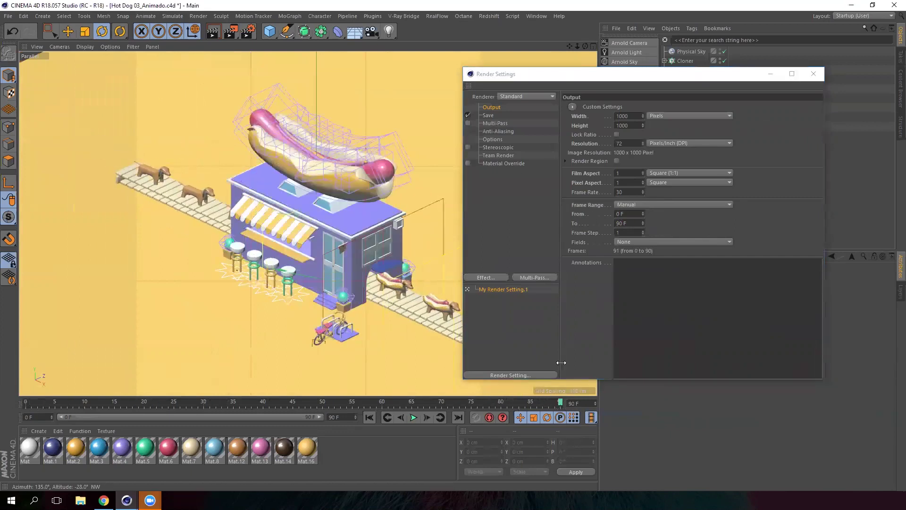
left_click(488, 114)
mouse_move(610, 75)
left_mouse_down()
mouse_move(501, 64)
mouse_move(562, 76)
left_mouse_up()
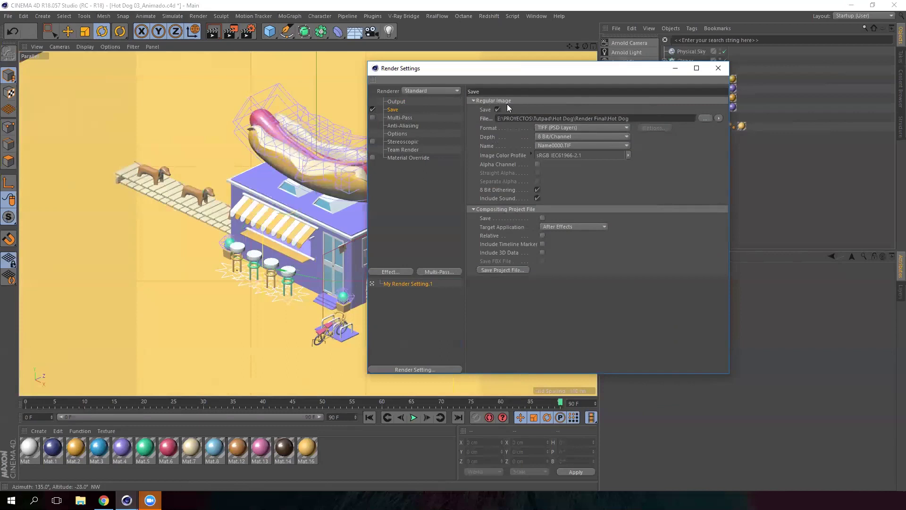
Point the render file path to Hot Dog in the Render Final folder
left_click(707, 118)
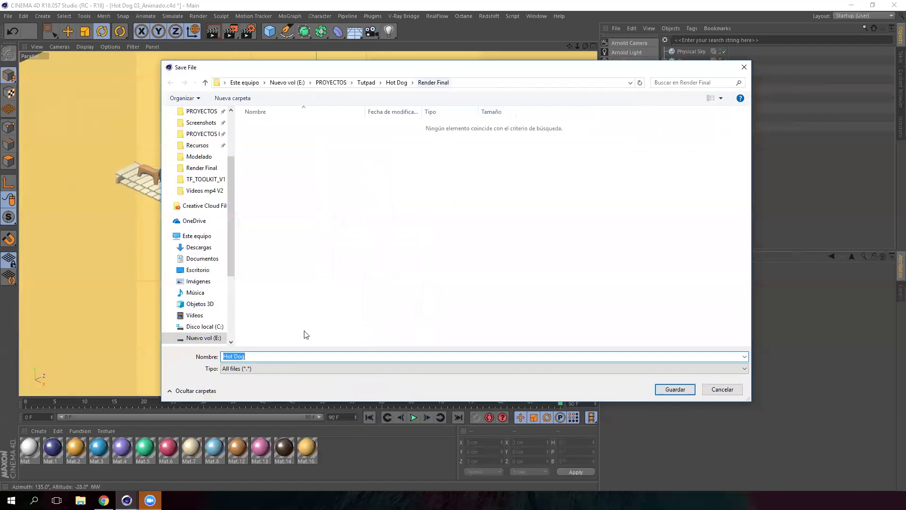
left_click(685, 389)
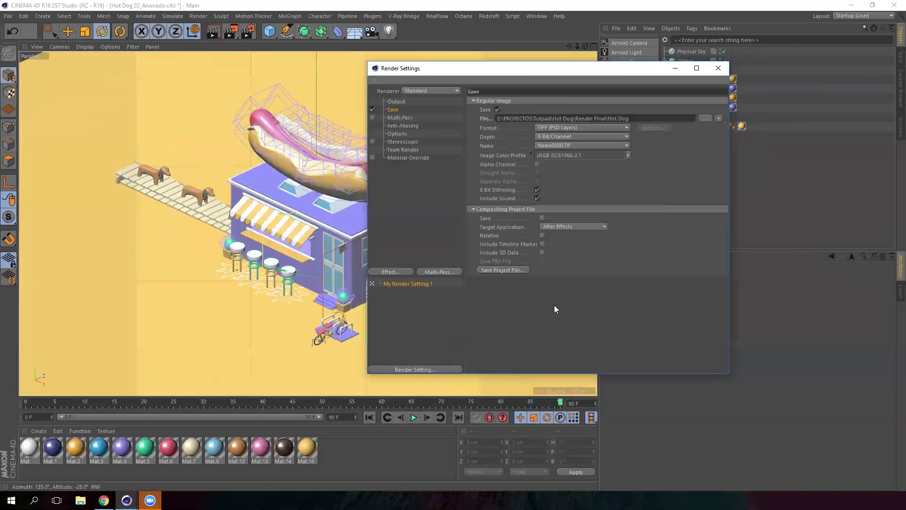
left_click_drag(652, 119, 500, 119)
Show the available output formats, with TIFF (PSD Layers) still selected
left_click(501, 119)
left_click(569, 126)
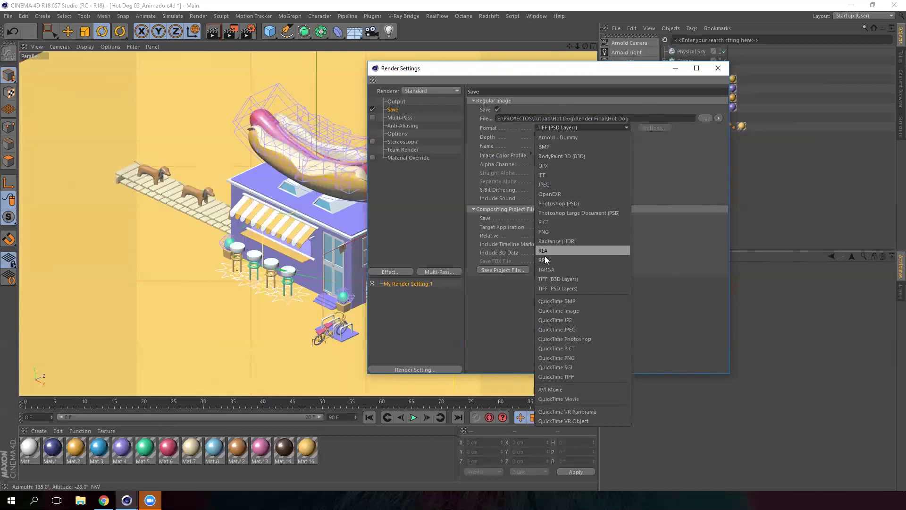
Switch the output format to QuickTime Movie and enable Alpha Channel
left_click(587, 399)
left_click(498, 165)
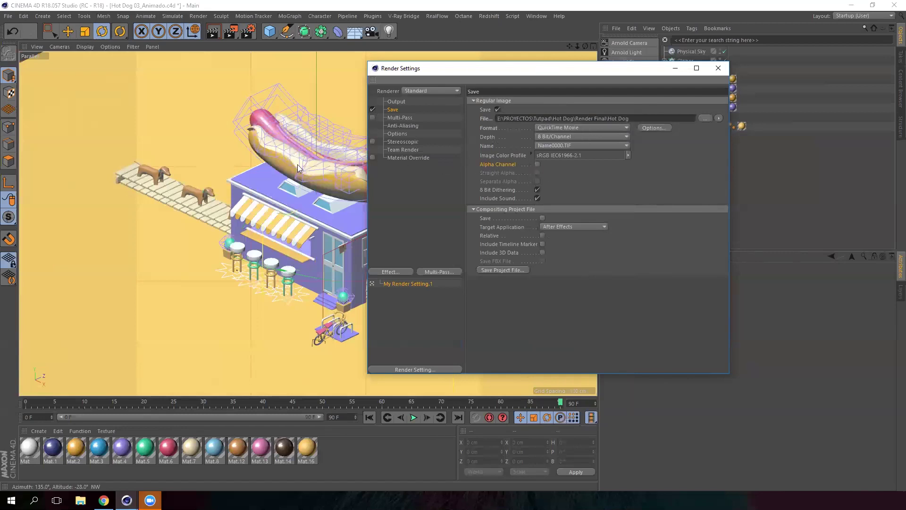
left_click_drag(572, 71, 710, 70)
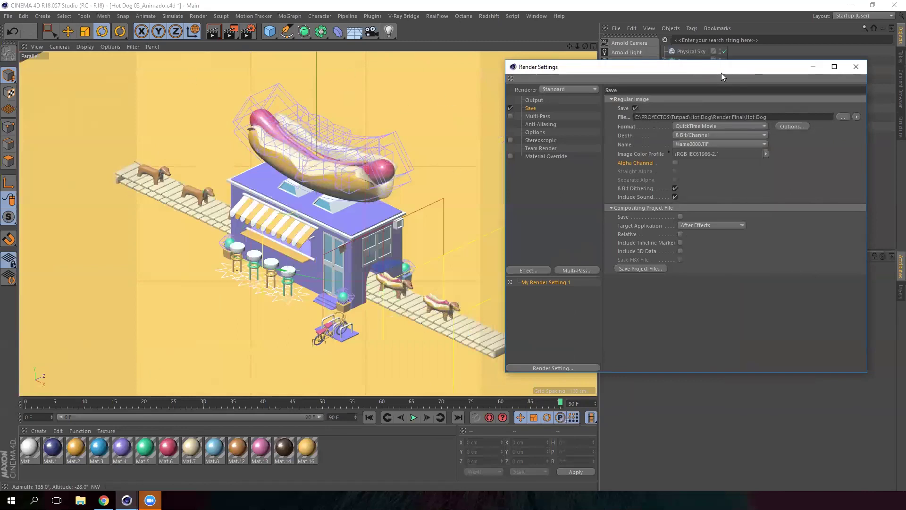
left_click_drag(713, 67, 537, 64)
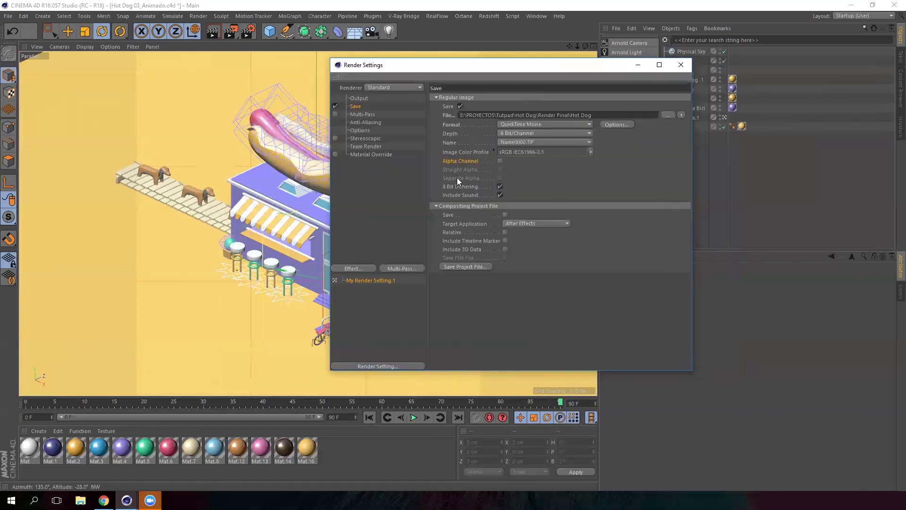
left_click(501, 161)
Enable Multi-Pass and add a single Motion Vector pass to it
left_click(335, 114)
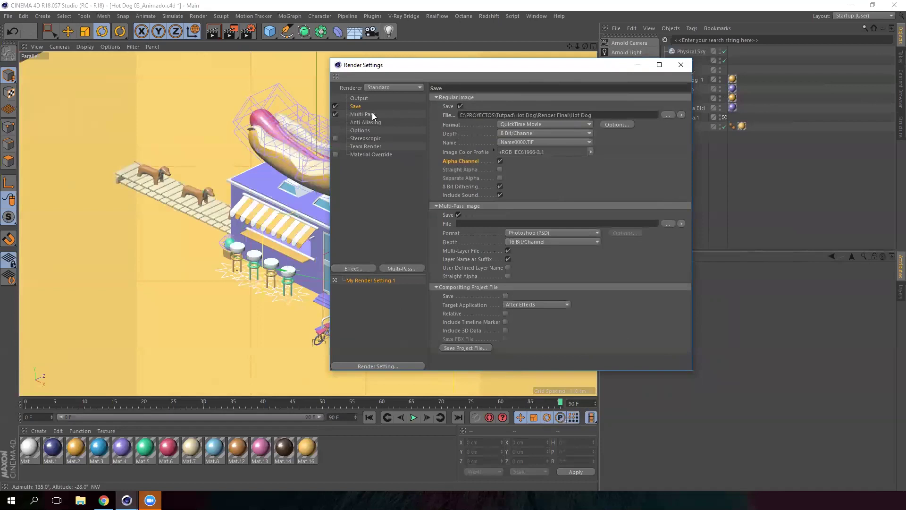
left_click(372, 114)
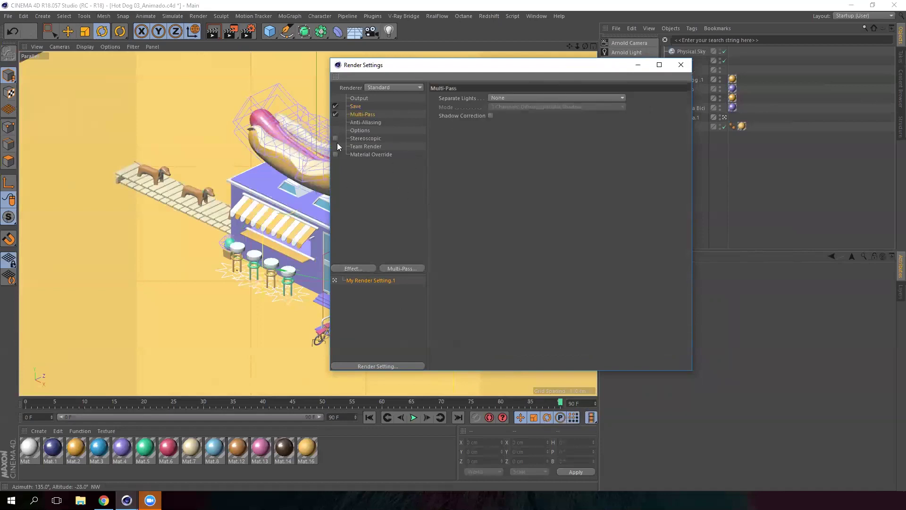
left_click(413, 268)
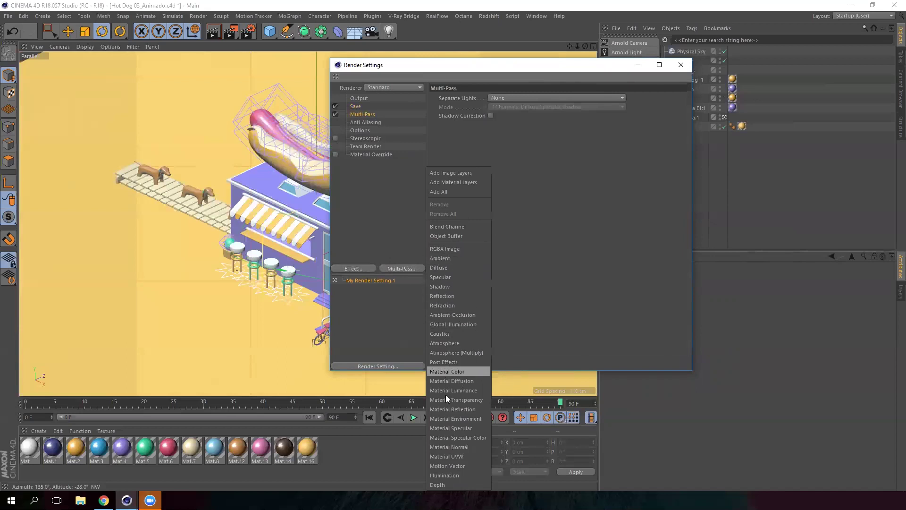
left_click(468, 467)
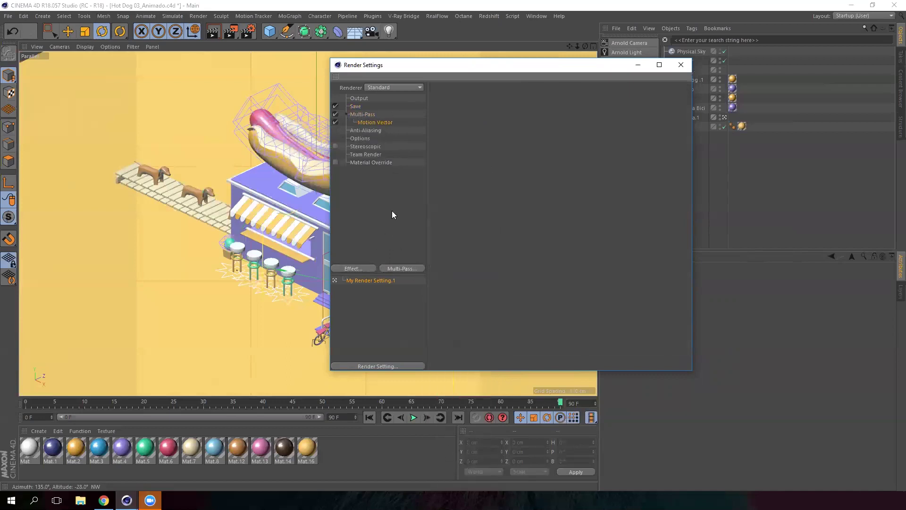
left_click(416, 267)
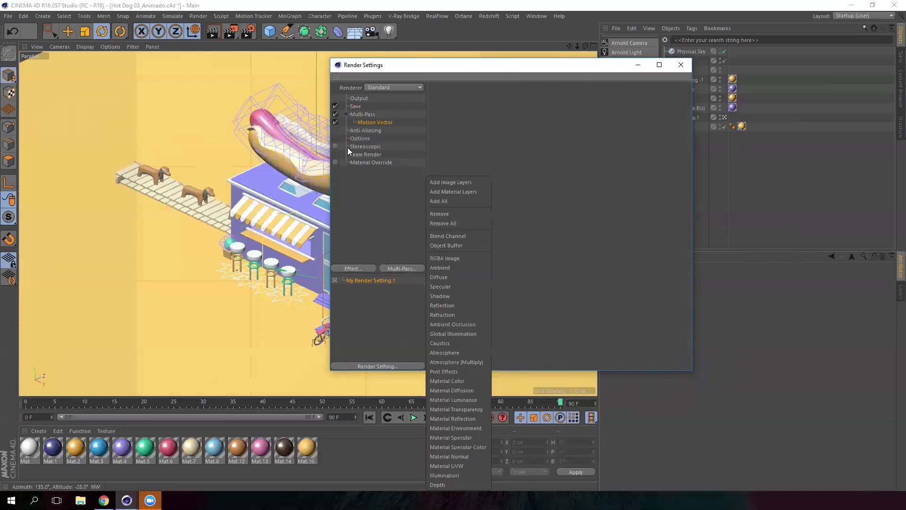
left_click(396, 225)
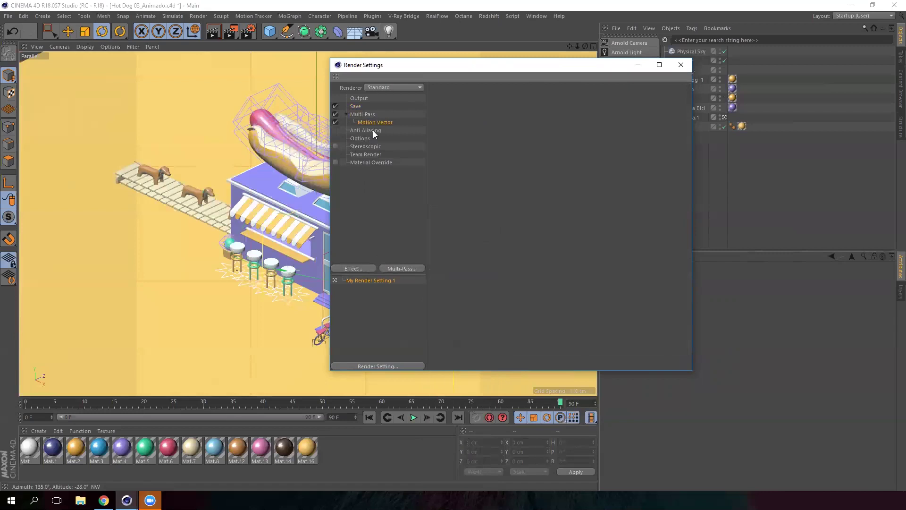
left_click(373, 130)
left_click(544, 98)
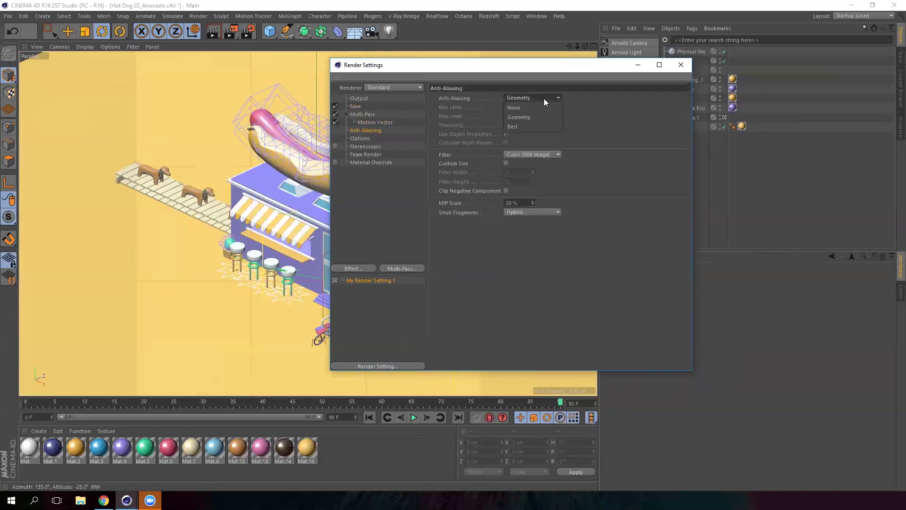
left_click(534, 119)
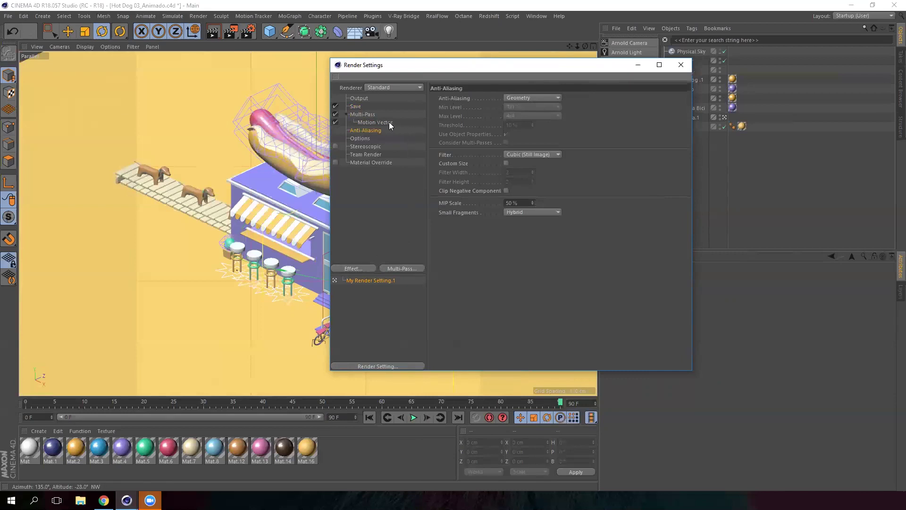
left_click(384, 206)
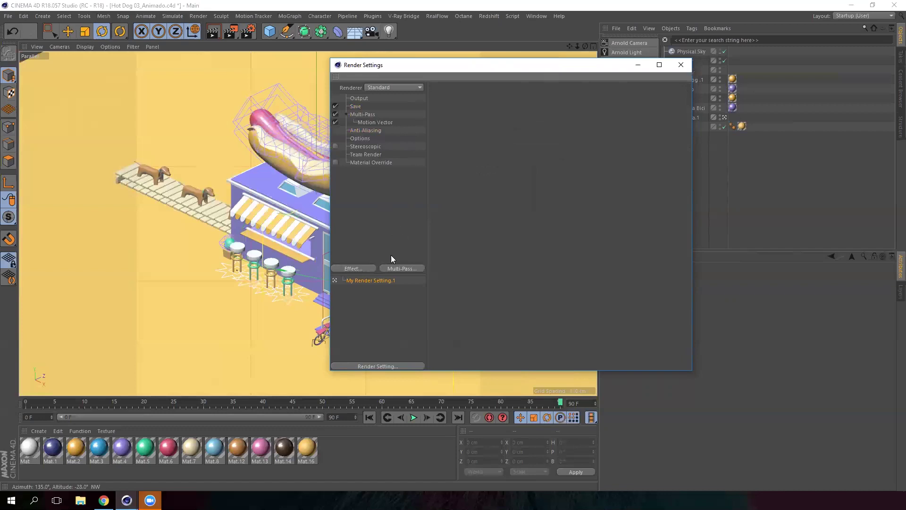
Add the Global Illumination effect and set its preset to Exterior - Physical Sky
left_click(360, 269)
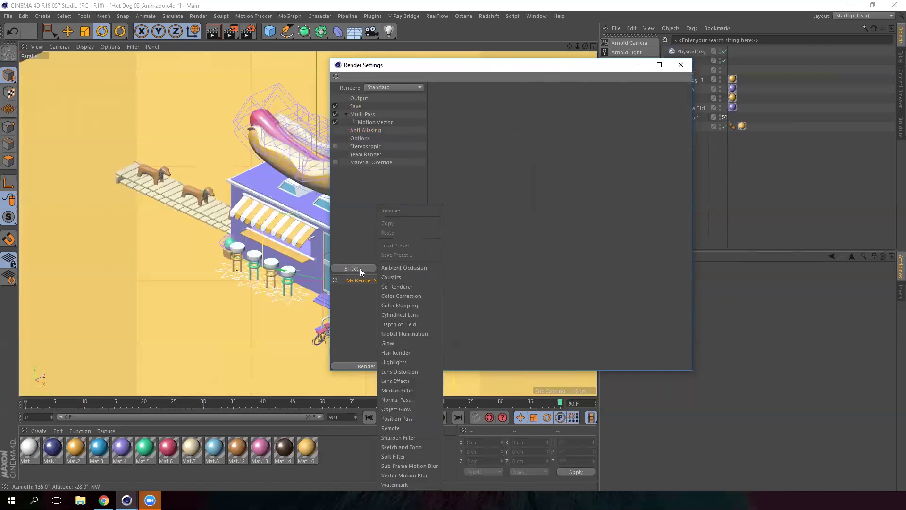
left_click(413, 333)
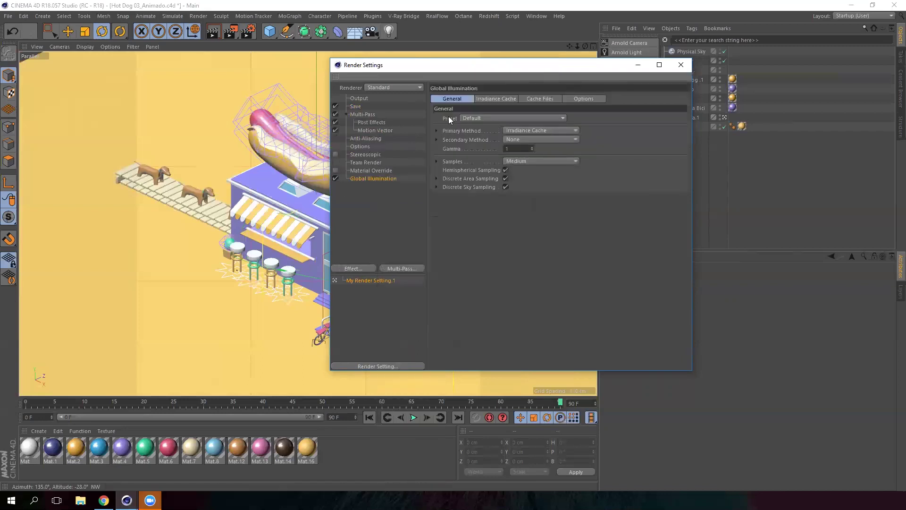
left_click(522, 118)
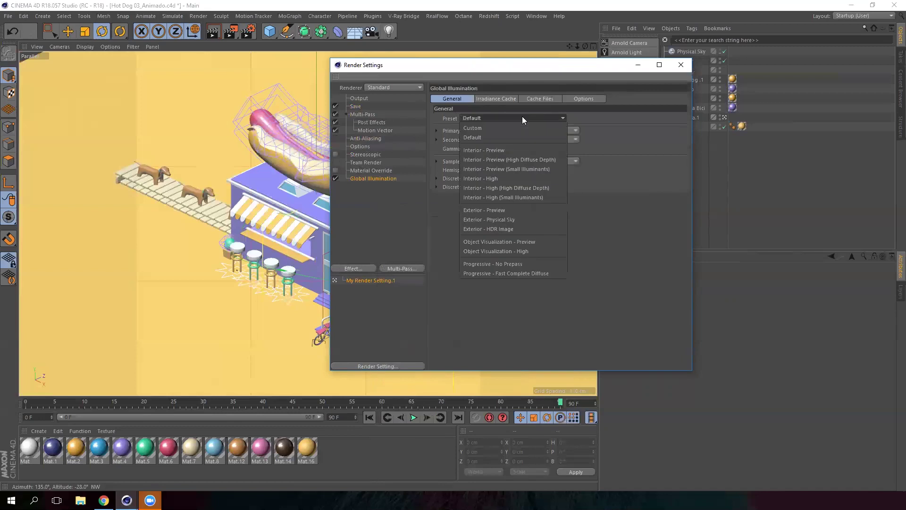
left_click(599, 71)
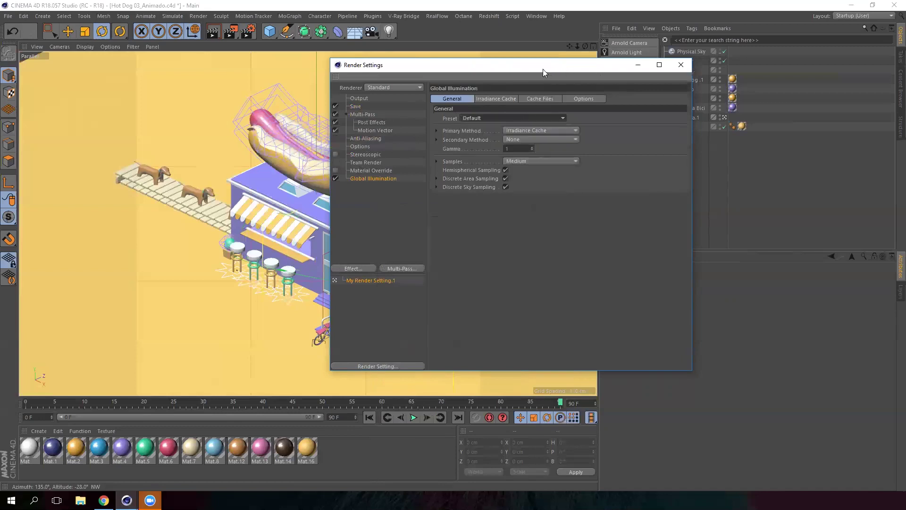
left_click_drag(543, 69, 412, 94)
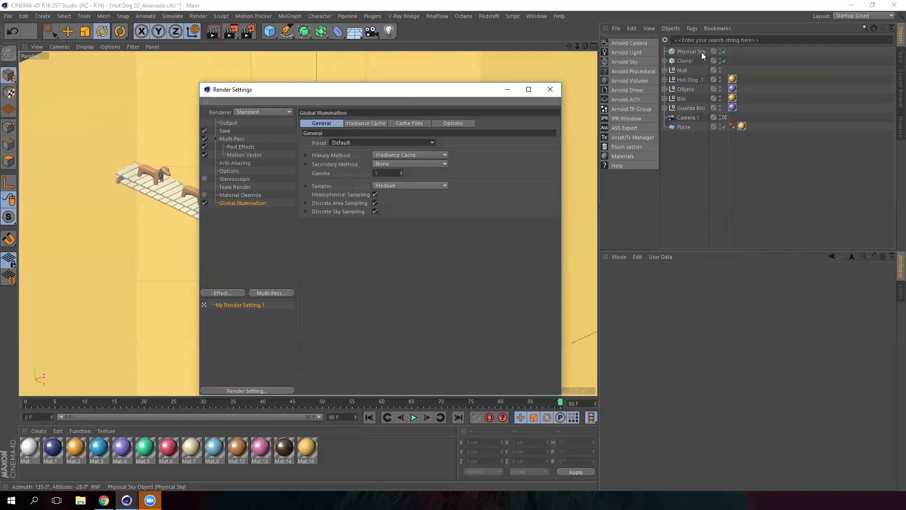
left_click(376, 143)
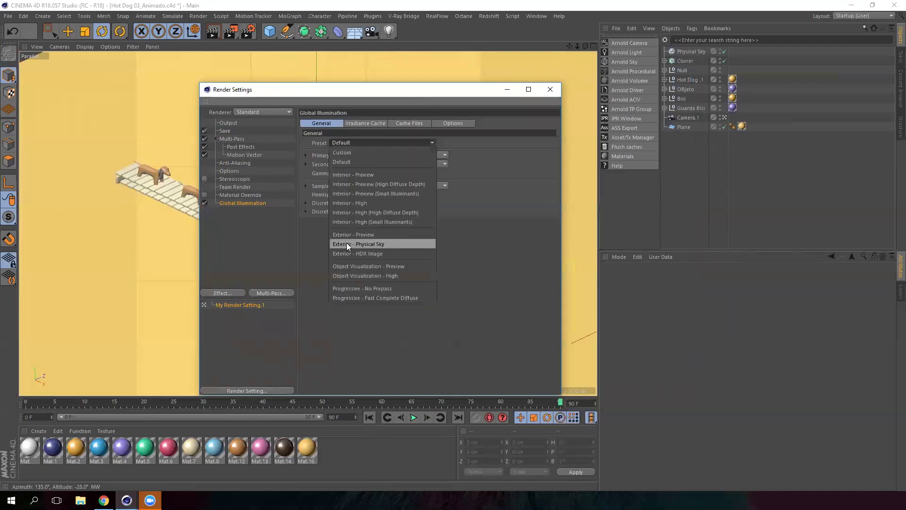
left_click(384, 244)
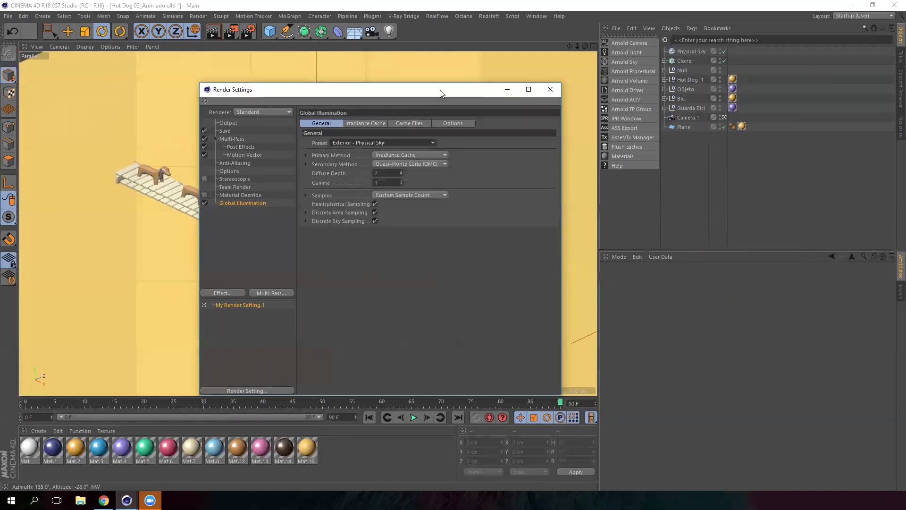
Review the Irradiance Cache, Cache Files and Options GI tabs, returning to General
left_click_drag(453, 92, 654, 78)
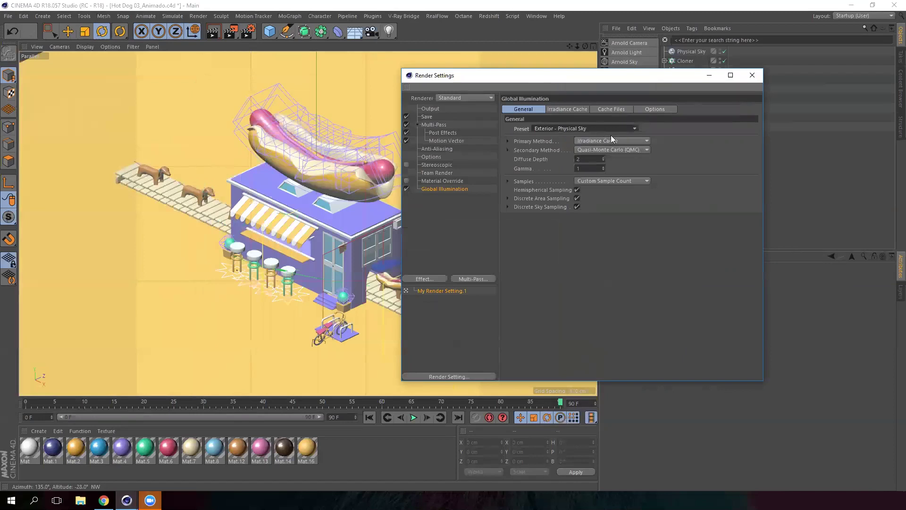
left_click(574, 109)
left_click(608, 109)
left_click(650, 109)
left_click(527, 109)
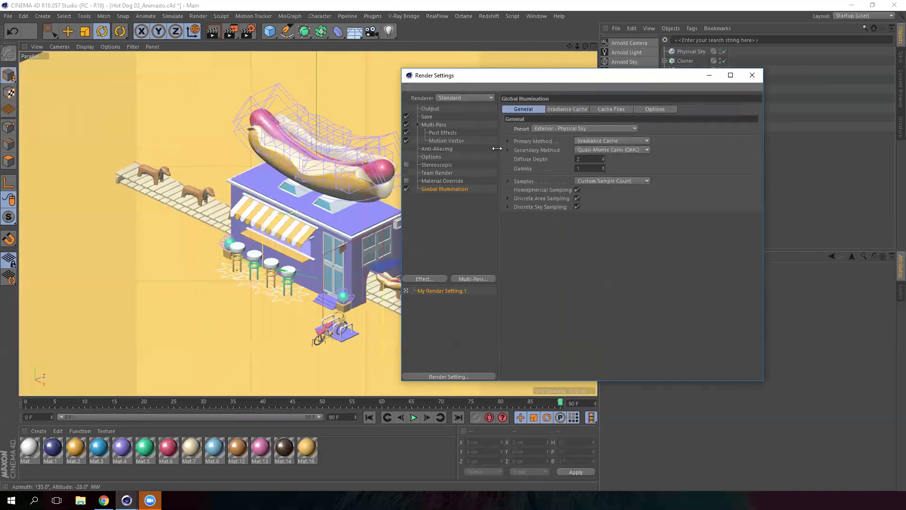
left_click(439, 229)
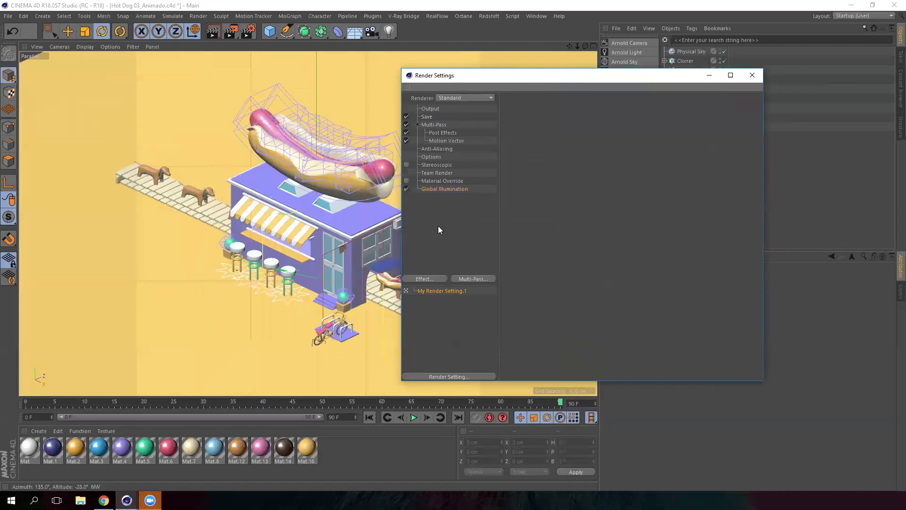
Copy the Render Final\Hot Dog image path into the Multi-Pass File field
left_click(427, 117)
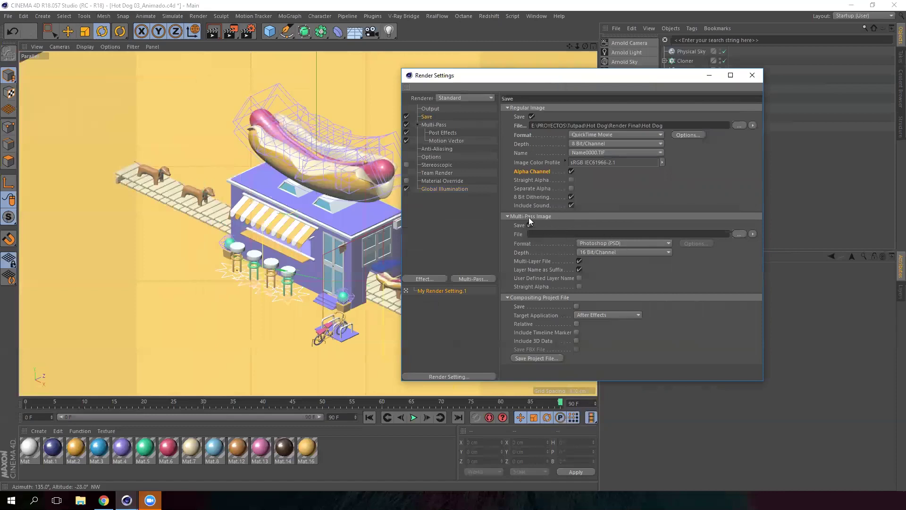
left_click_drag(665, 125, 503, 125)
key("ctrl+c")
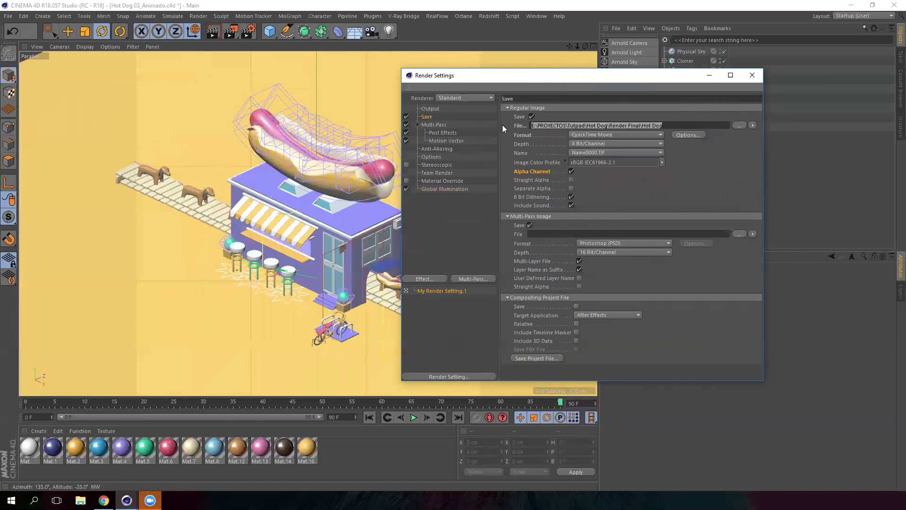
left_click(552, 231)
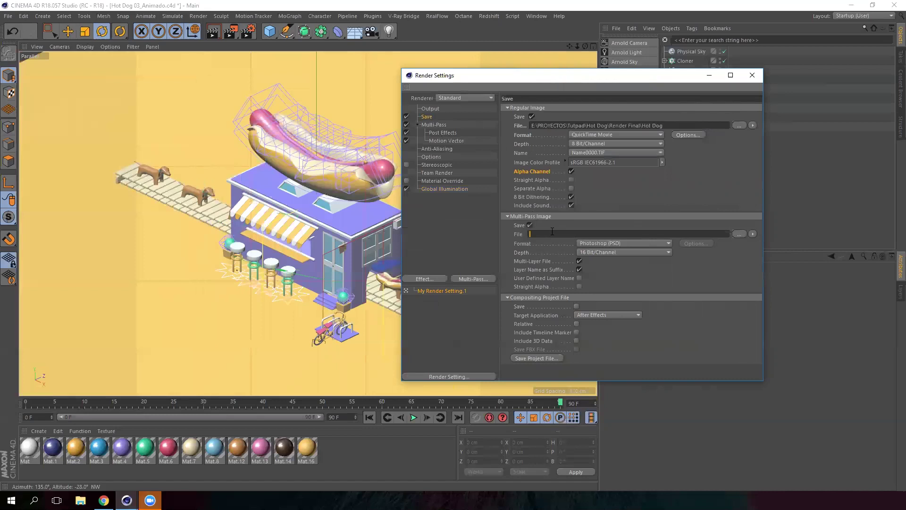
key("ctrl+v")
left_click(445, 139)
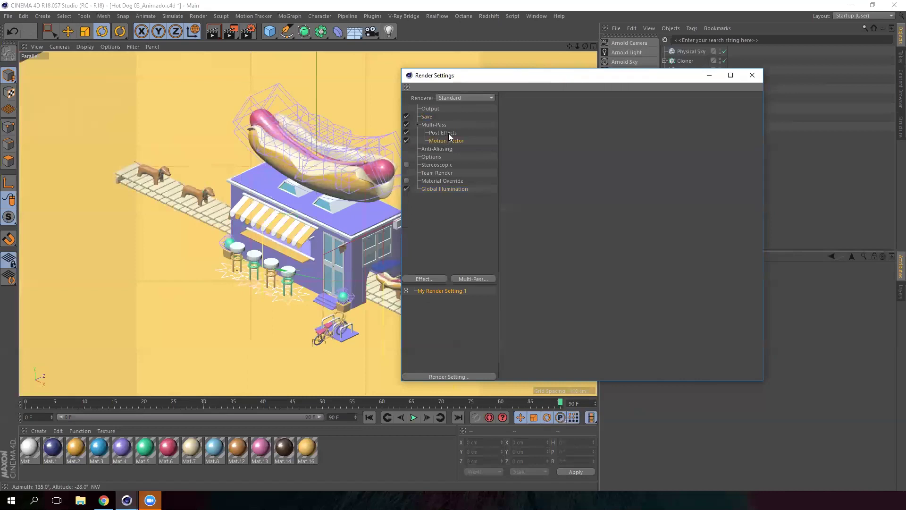
left_click(427, 117)
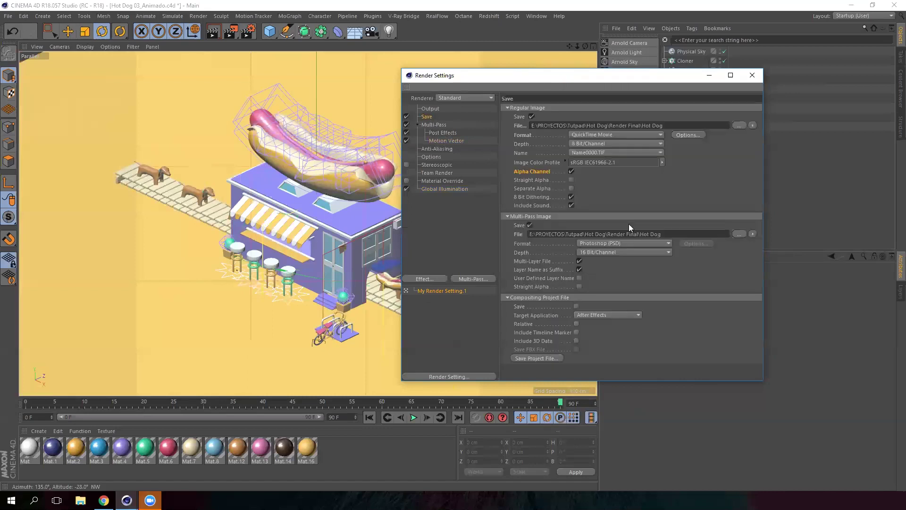
Set the multi-pass format to QuickTime Movie
left_click(617, 243)
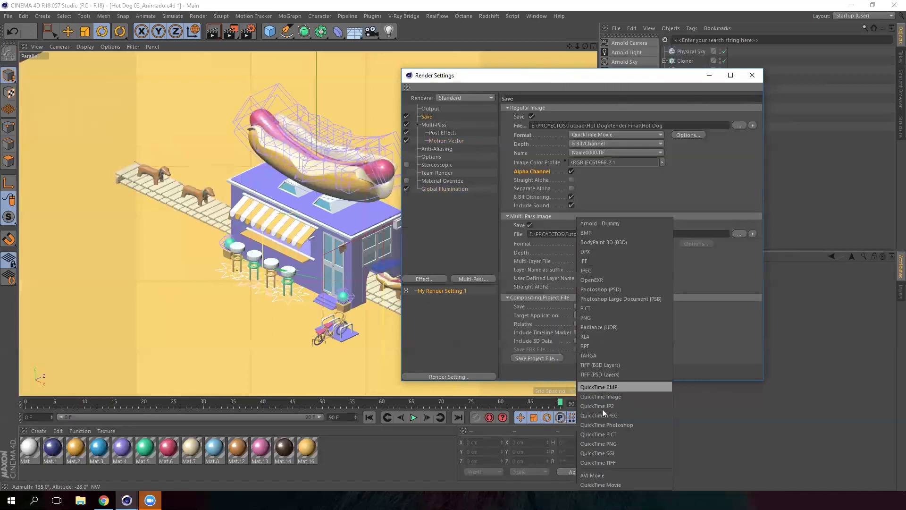
left_click(610, 485)
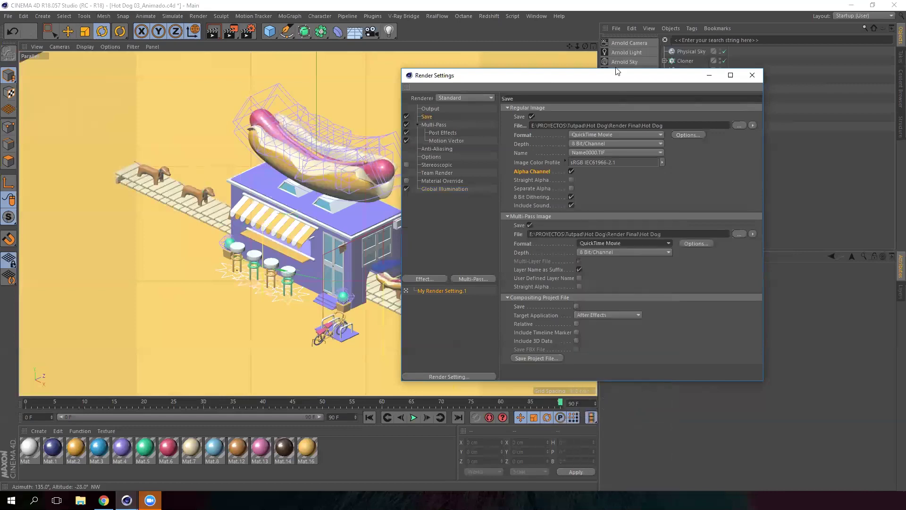
left_click_drag(615, 75, 416, 40)
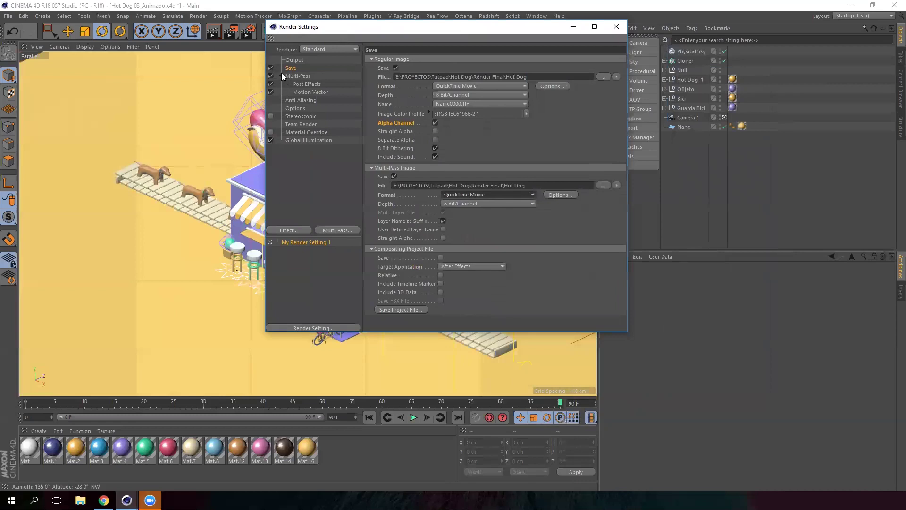
Recheck the 1000×1000, 0–90 Output settings and both Save file paths
left_click(282, 76)
left_click(296, 63)
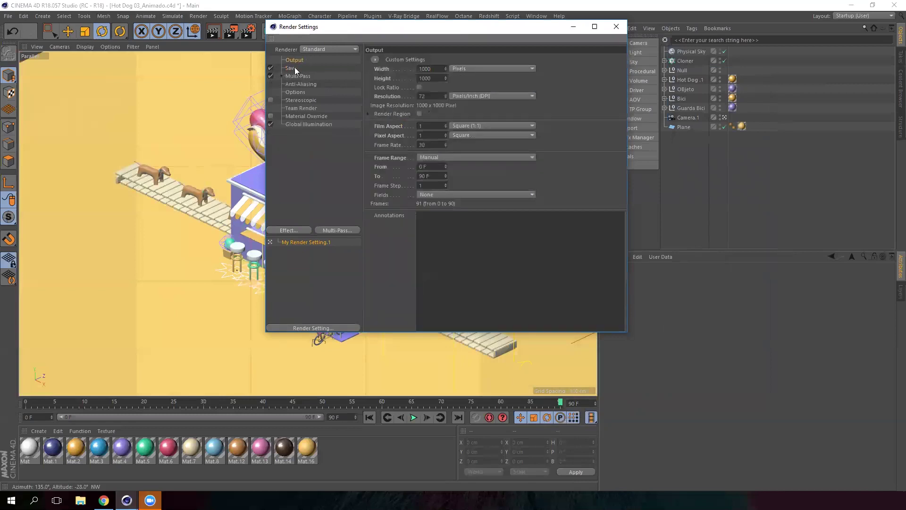
left_click(293, 68)
left_click_drag(561, 76, 354, 75)
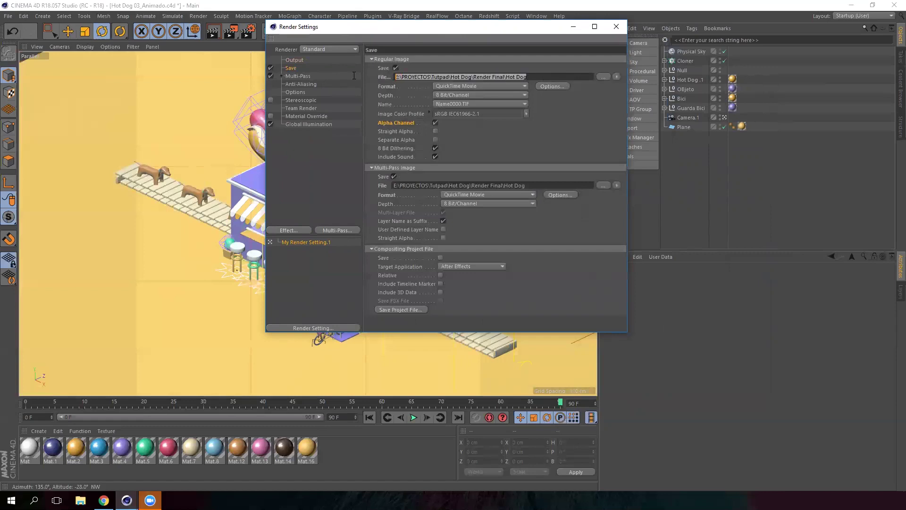
left_click_drag(536, 186, 385, 186)
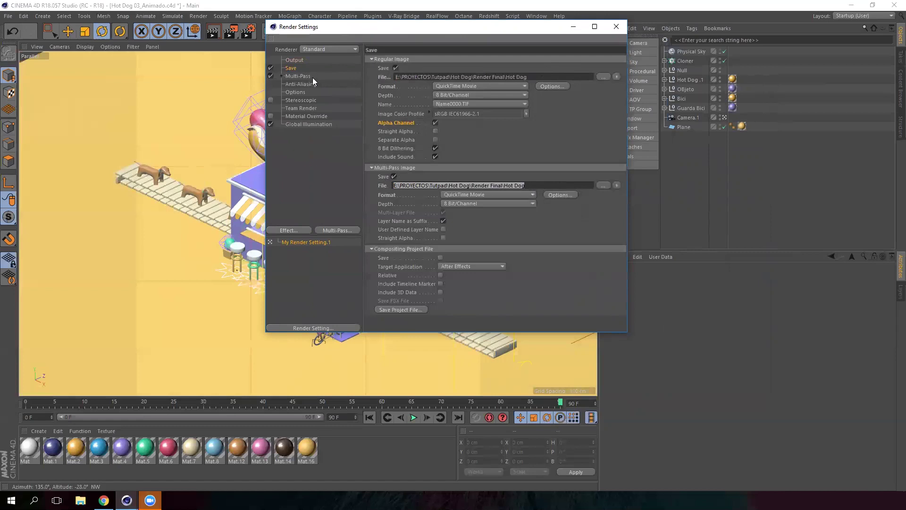
Review the Motion Vector pass, Exterior - Physical Sky GI and Geometry anti-aliasing, resizing the window
left_click(290, 75)
left_click(315, 91)
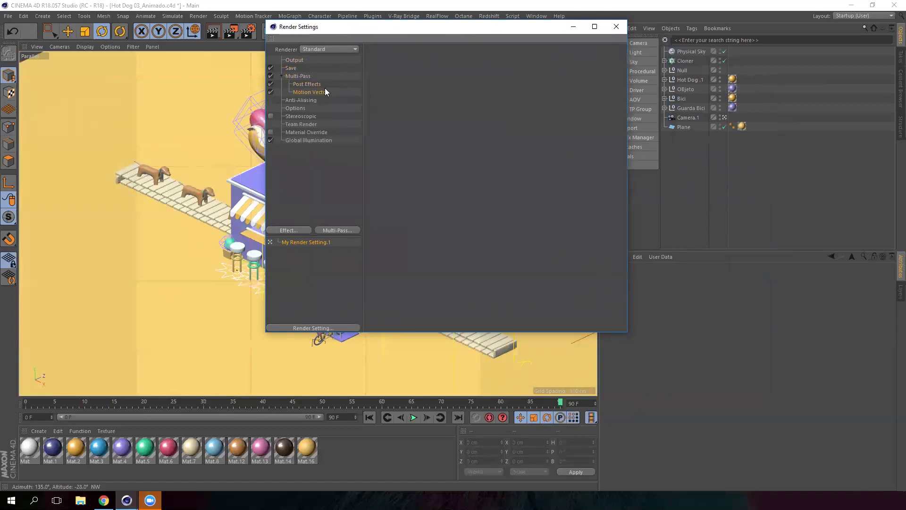
left_click(312, 140)
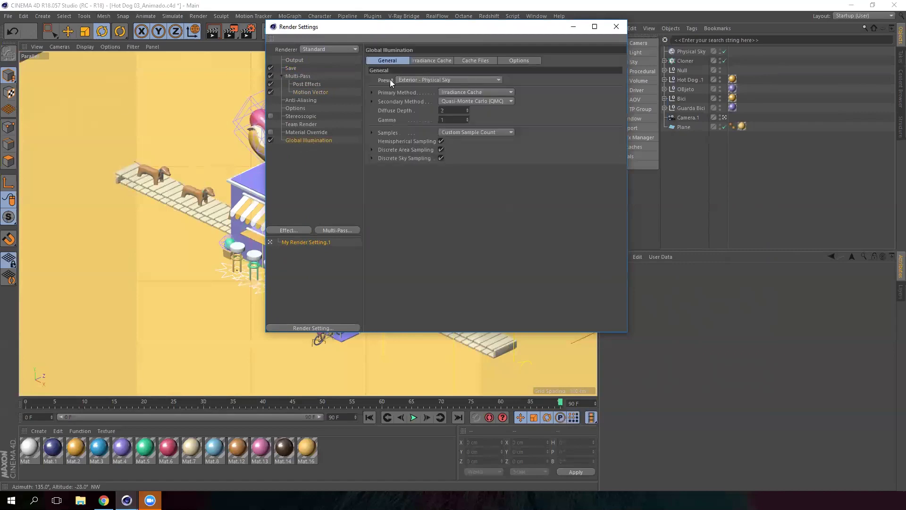
left_click(315, 99)
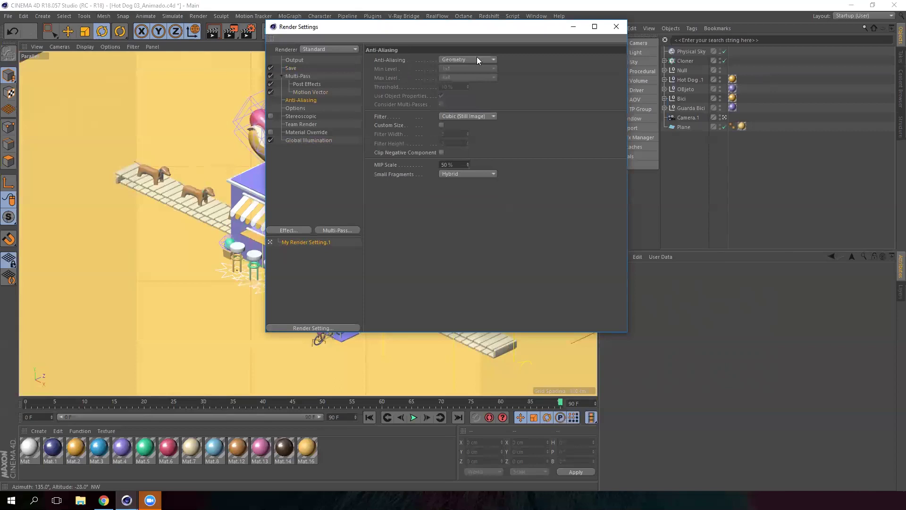
mouse_move(491, 37)
left_mouse_down()
mouse_move(413, 57)
mouse_move(524, 70)
left_mouse_up()
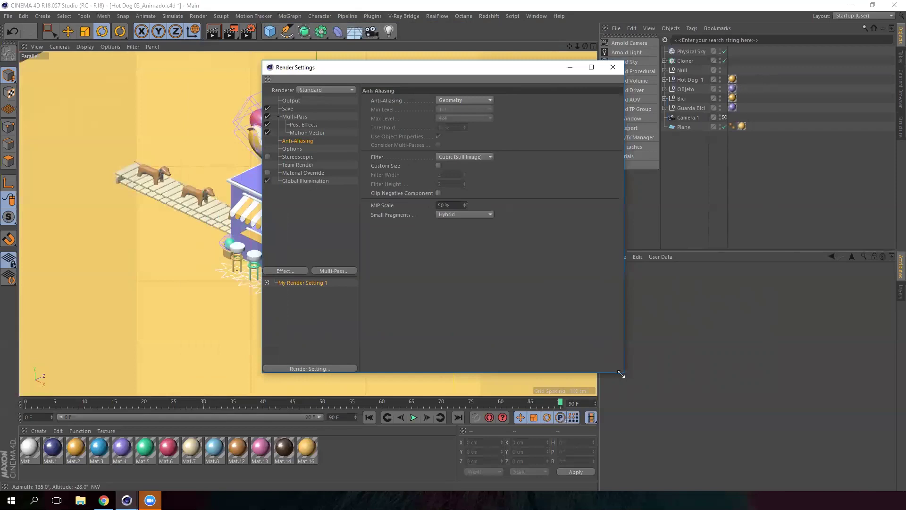
left_click_drag(624, 374, 694, 300)
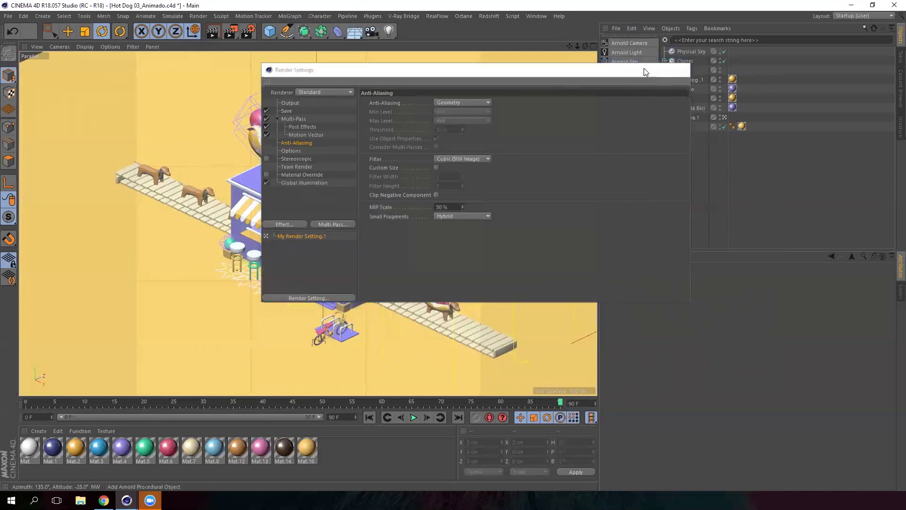
Close Render Settings, start the Picture Viewer render, then move and enlarge the viewer window
left_click(641, 67)
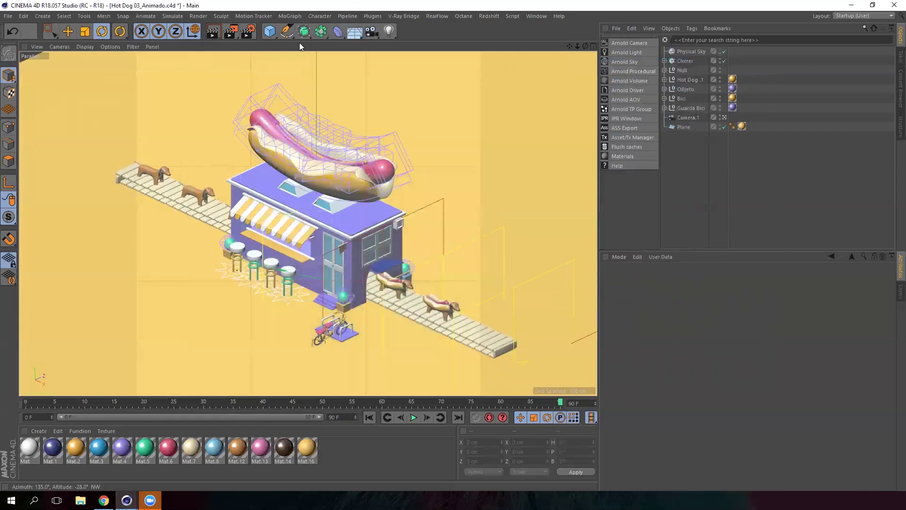
left_click(231, 32)
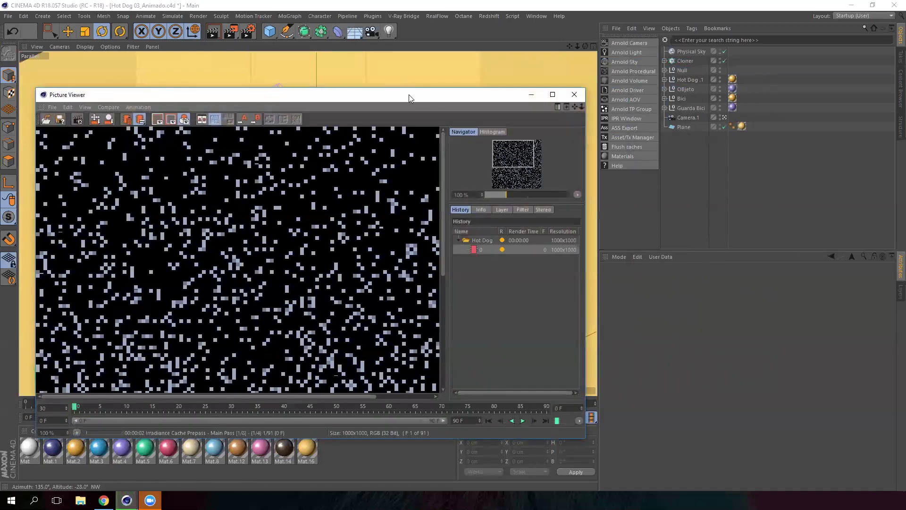
left_click_drag(409, 95, 454, 44)
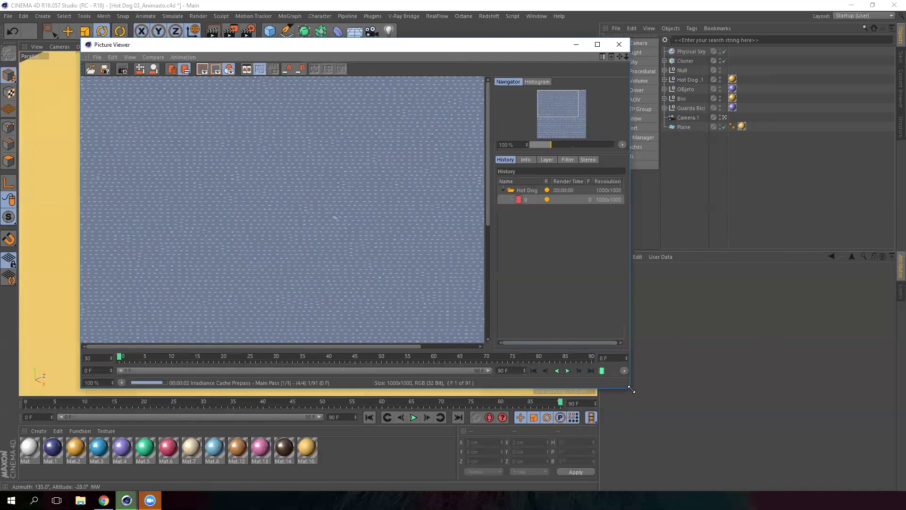
left_click_drag(632, 390, 778, 456)
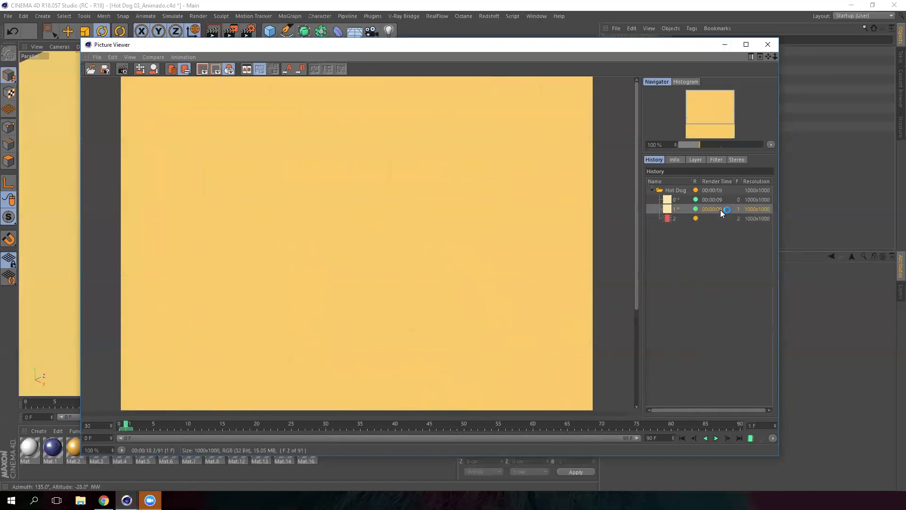
Adjust the Picture Viewer layout and scroll its view as frames 0–3 render
left_click_drag(362, 267, 396, 129)
left_click_drag(382, 194, 388, 292)
scroll(384, 174, "down", 1)
scroll(390, 224, "down", 1)
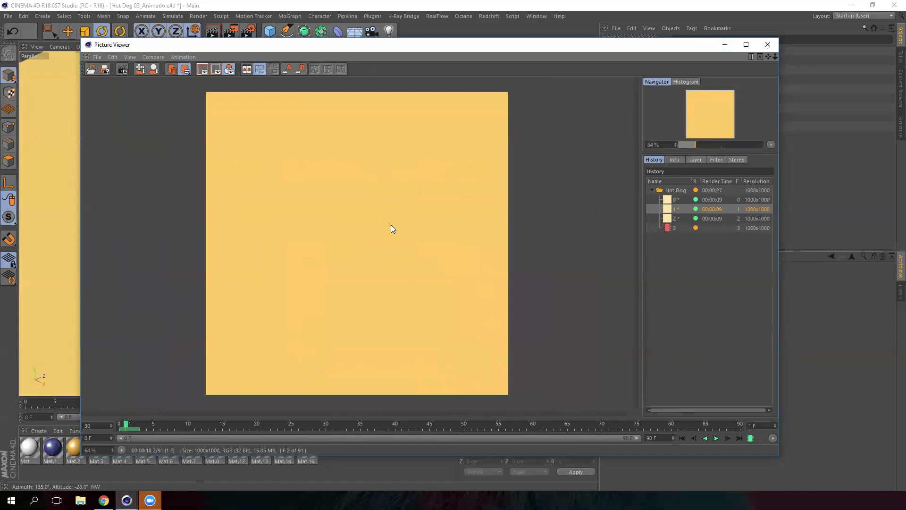